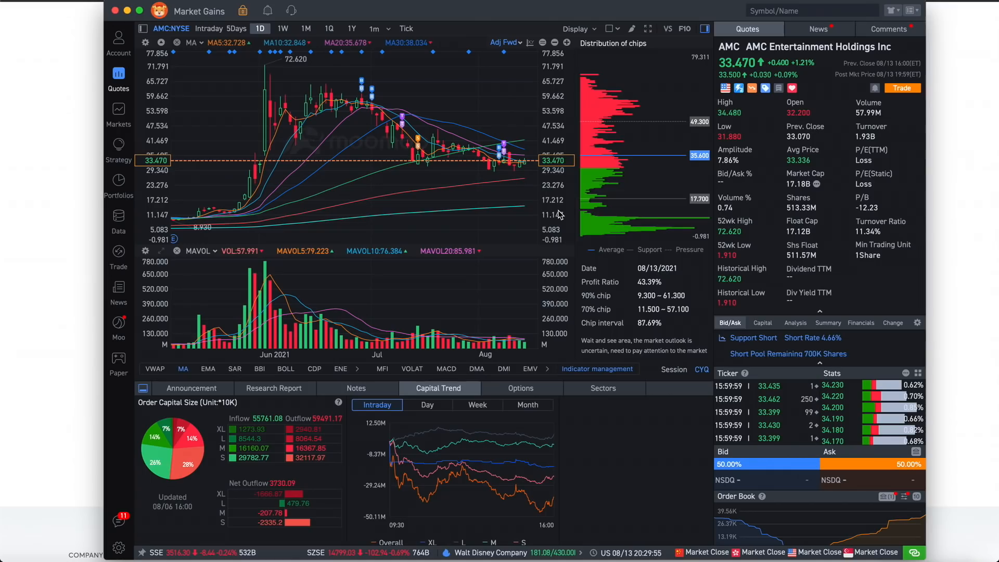
- Pan the AMC daily candlestick chart sideways to show adjacent price bars
{"action": "left_click_drag", "start_coordinate": [491, 184], "coordinate": [454, 193]}
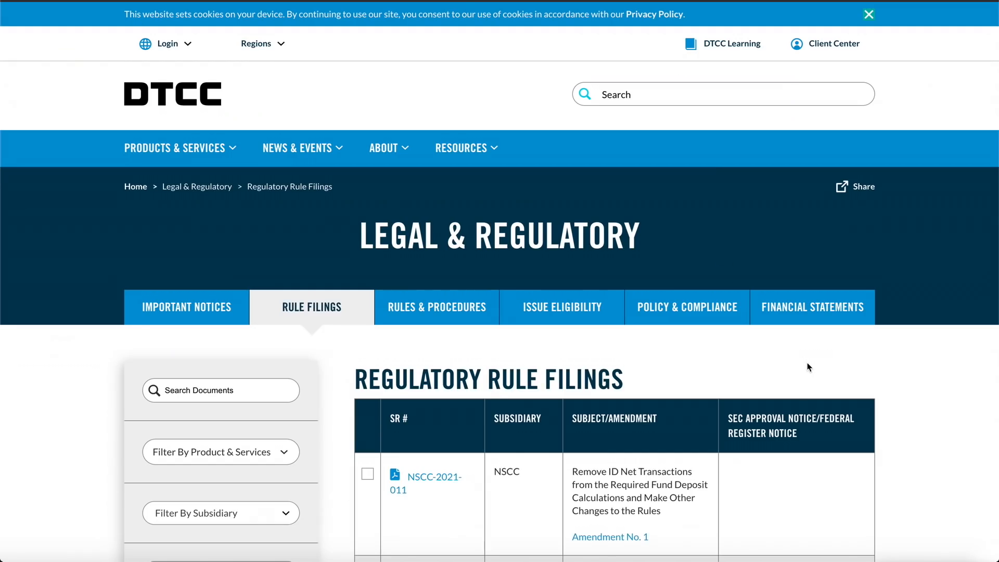
{"action": "scroll", "coordinate": [807, 366], "scroll_direction": "down", "scroll_amount": 10}
{"action": "scroll", "coordinate": [808, 367], "scroll_direction": "down", "scroll_amount": 3}
{"action": "scroll", "coordinate": [808, 366], "scroll_direction": "down", "scroll_amount": 2}
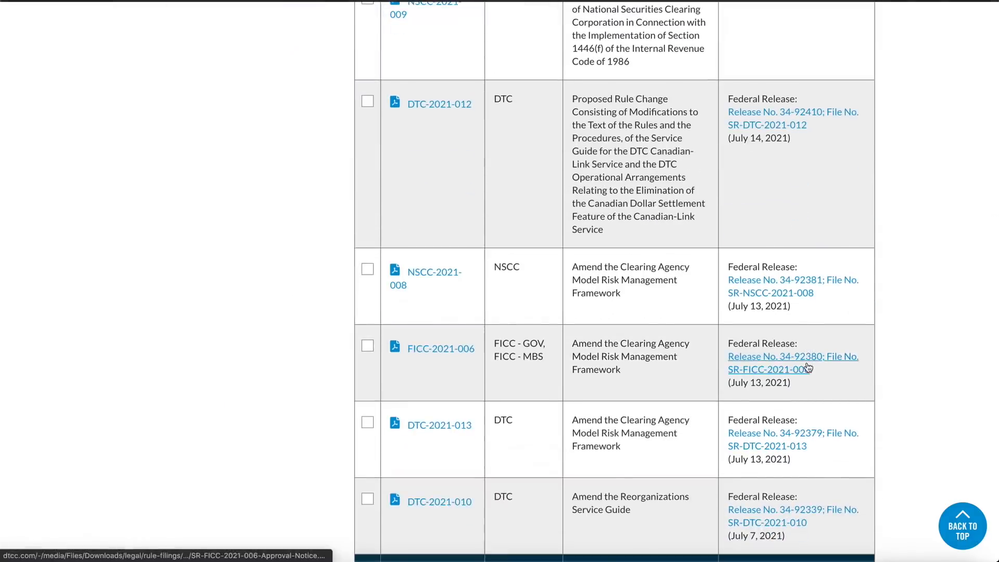
{"action": "scroll", "coordinate": [925, 314], "scroll_direction": "up", "scroll_amount": 15}
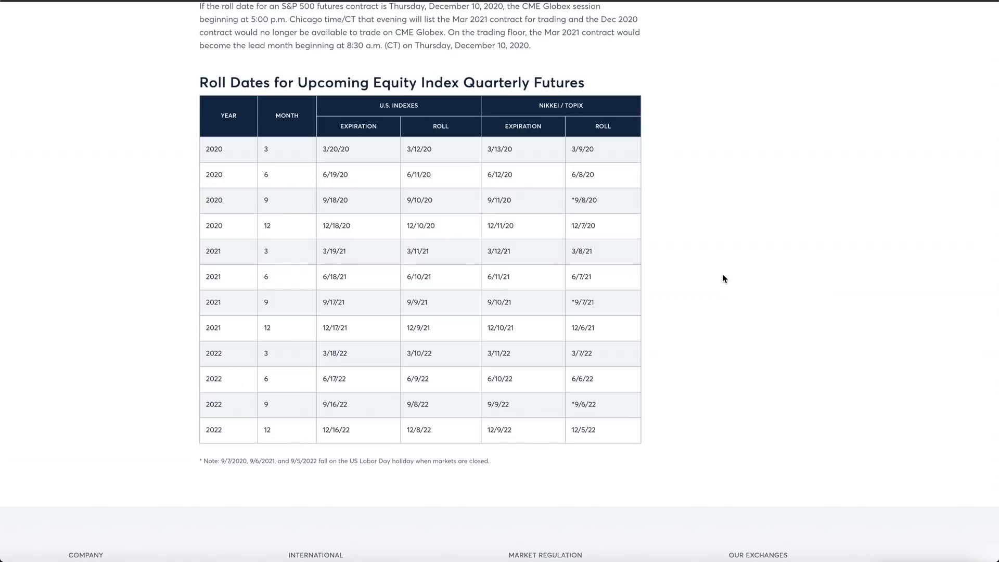
{"action": "scroll", "coordinate": [724, 279], "scroll_direction": "up", "scroll_amount": 5}
{"action": "scroll", "coordinate": [723, 278], "scroll_direction": "up", "scroll_amount": 3}
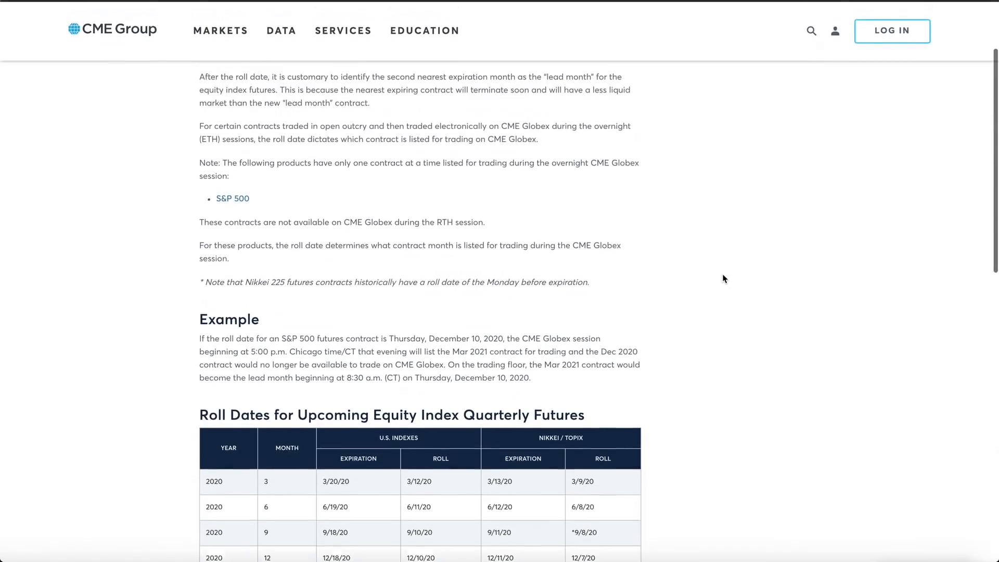
{"action": "scroll", "coordinate": [723, 279], "scroll_direction": "up", "scroll_amount": 2}
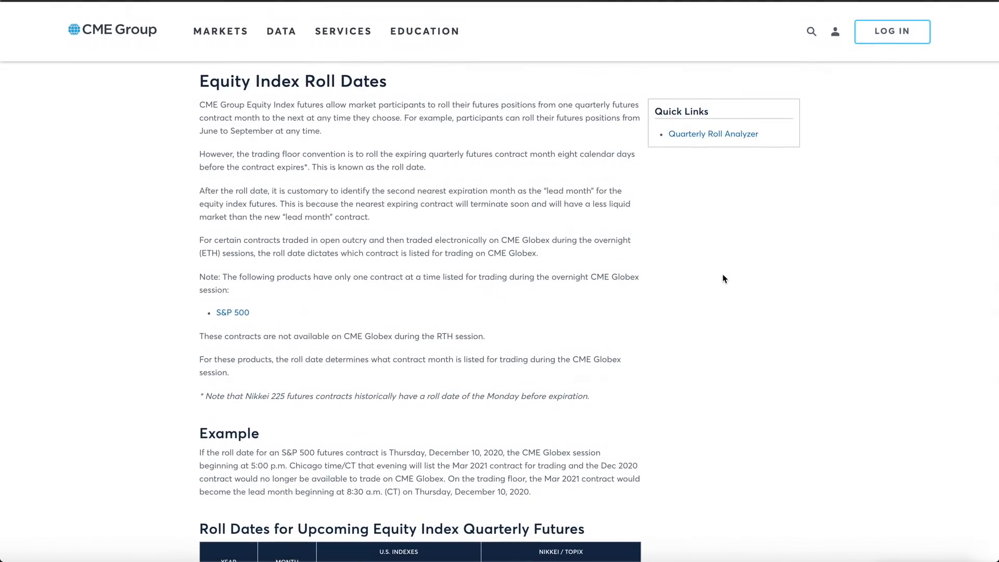
{"action": "scroll", "coordinate": [724, 278], "scroll_direction": "down", "scroll_amount": 4}
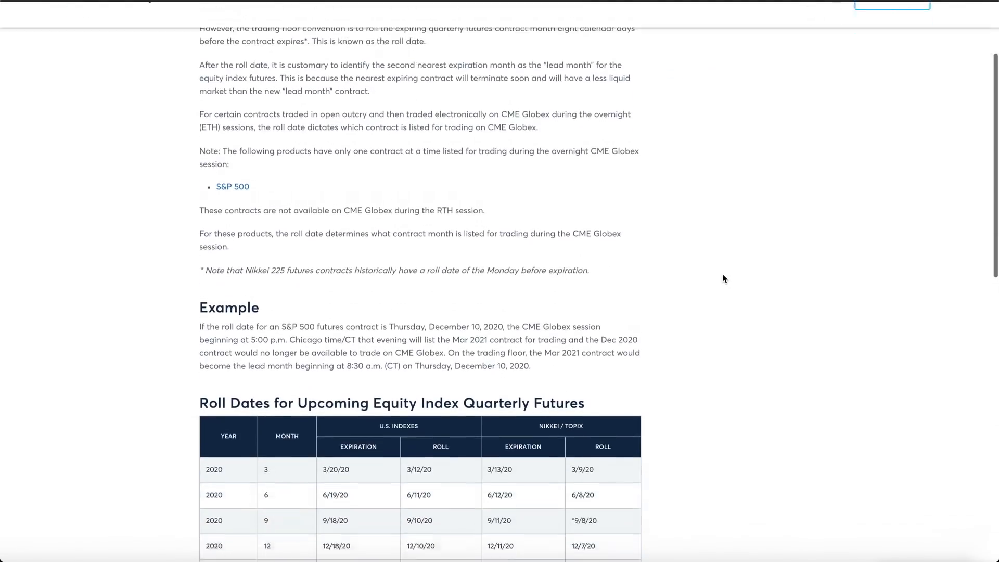
{"action": "scroll", "coordinate": [723, 279], "scroll_direction": "down", "scroll_amount": 1}
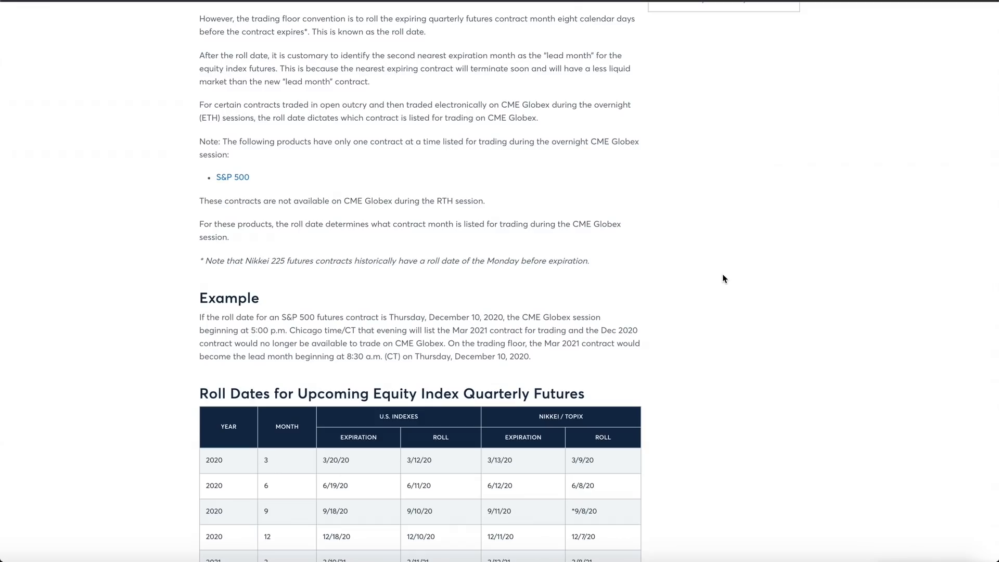
{"action": "scroll", "coordinate": [723, 279], "scroll_direction": "down", "scroll_amount": 2}
{"action": "scroll", "coordinate": [724, 278], "scroll_direction": "down", "scroll_amount": 1}
{"action": "scroll", "coordinate": [723, 279], "scroll_direction": "down", "scroll_amount": 3}
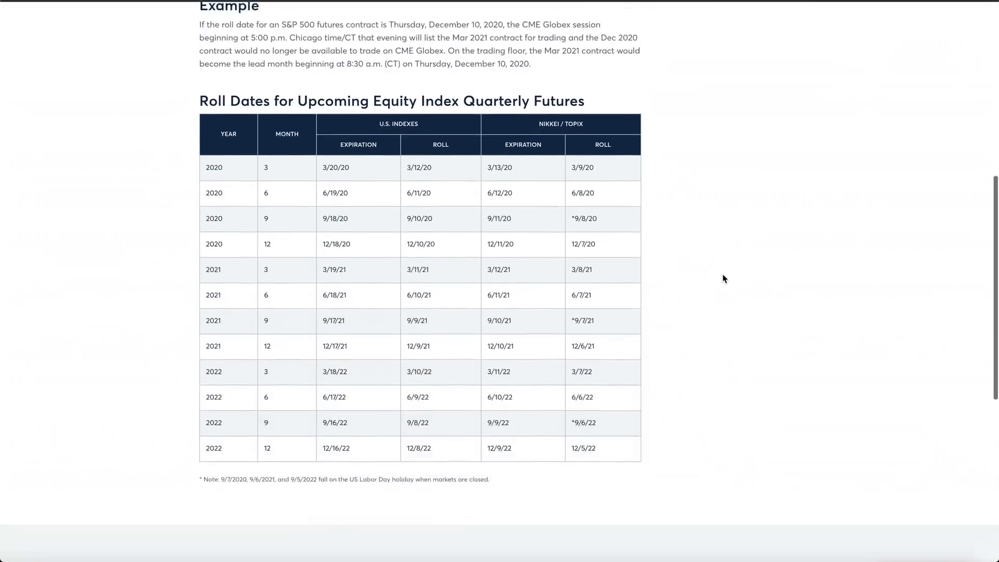
{"action": "scroll", "coordinate": [724, 279], "scroll_direction": "down", "scroll_amount": 2}
{"action": "scroll", "coordinate": [723, 278], "scroll_direction": "down", "scroll_amount": 3}
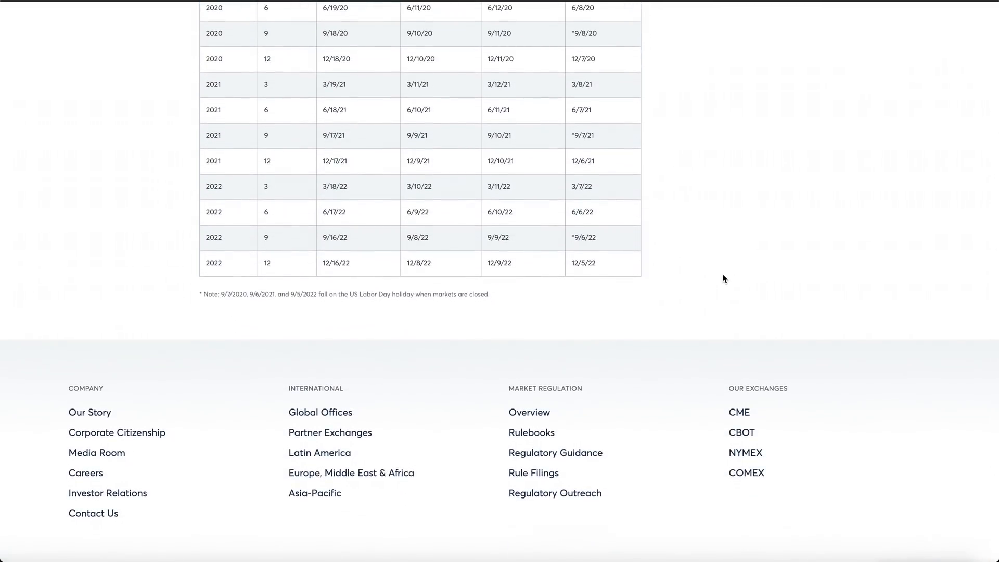
{"action": "scroll", "coordinate": [723, 279], "scroll_direction": "up", "scroll_amount": 4}
{"action": "scroll", "coordinate": [724, 279], "scroll_direction": "up", "scroll_amount": 2}
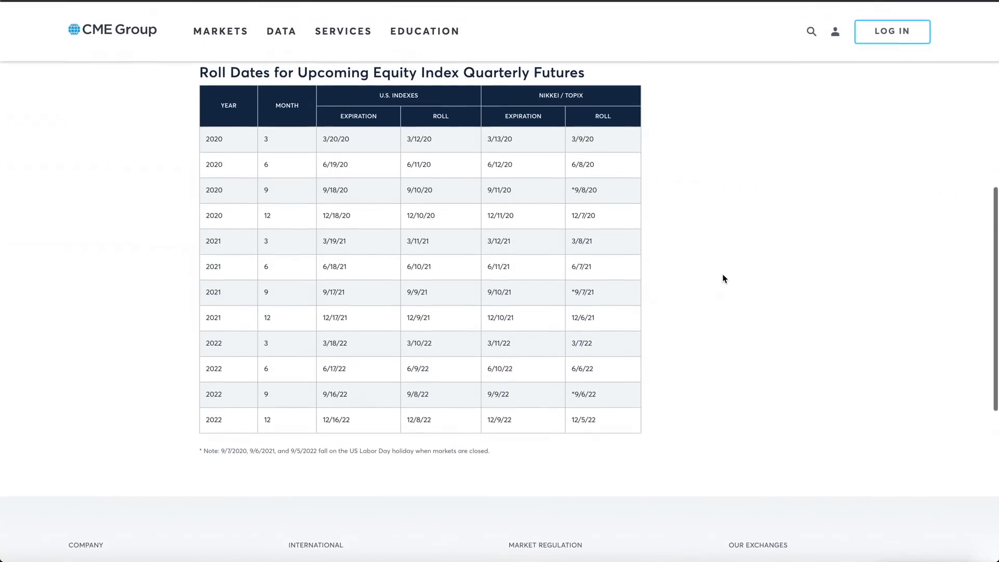
{"action": "scroll", "coordinate": [724, 278], "scroll_direction": "up", "scroll_amount": 1}
{"action": "scroll", "coordinate": [723, 278], "scroll_direction": "up", "scroll_amount": 1}
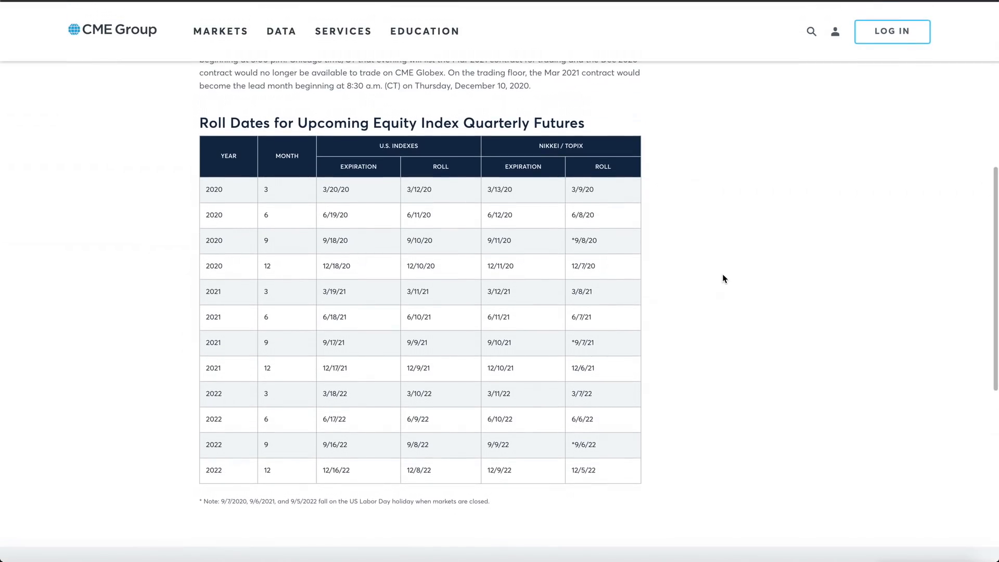
{"action": "scroll", "coordinate": [724, 278], "scroll_direction": "down", "scroll_amount": 1}
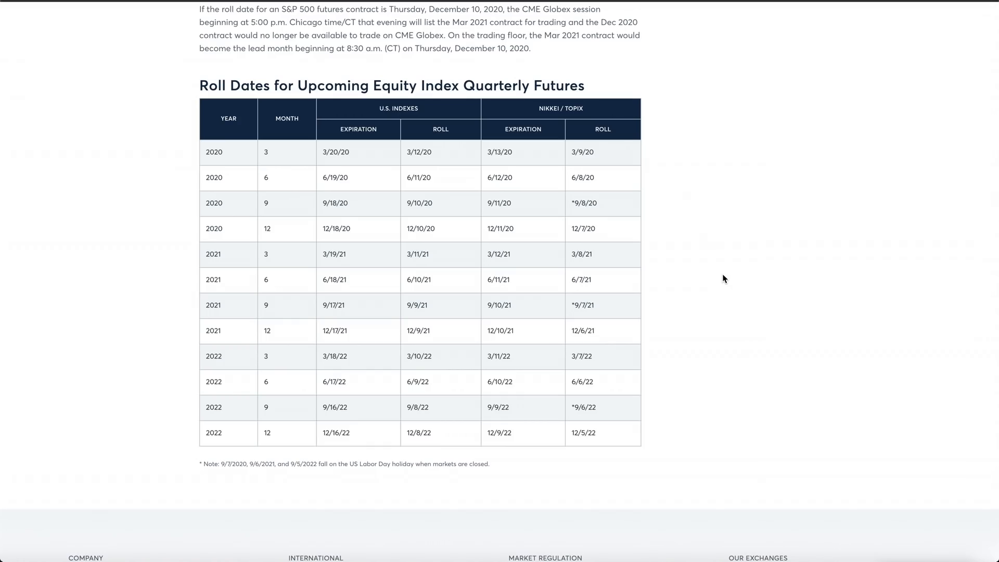
- Bring moomoo's AMC daily chart back to the front from the dock
{"action": "left_click", "coordinate": [726, 556]}
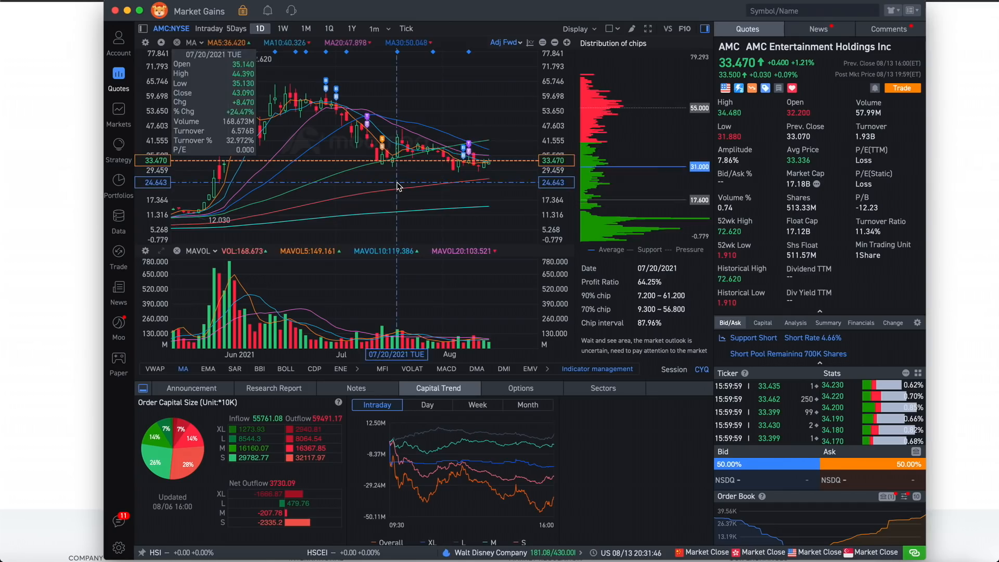
{"action": "scroll", "coordinate": [398, 186], "scroll_direction": "down", "scroll_amount": 2}
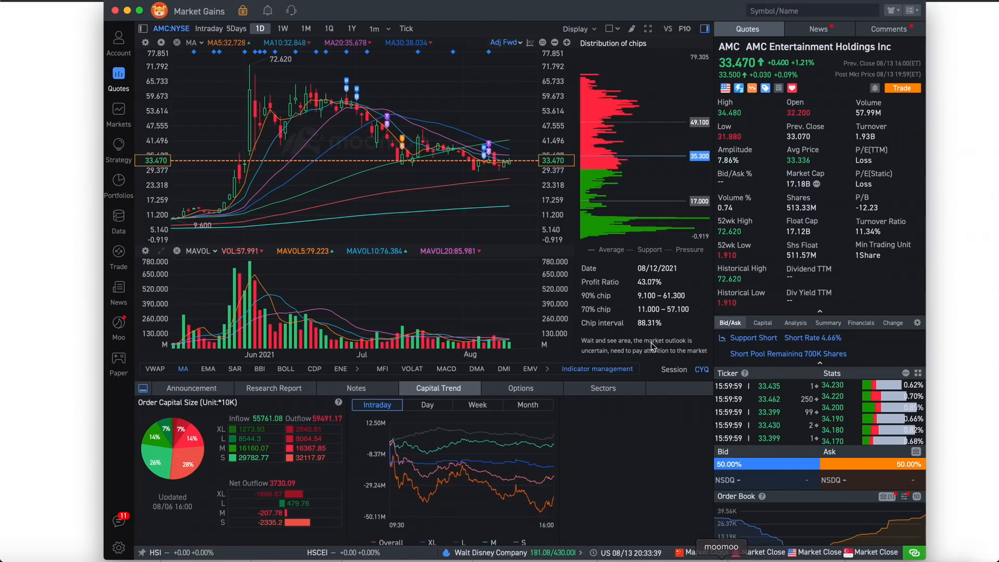
{"action": "scroll", "coordinate": [336, 194], "scroll_direction": "down", "scroll_amount": 3}
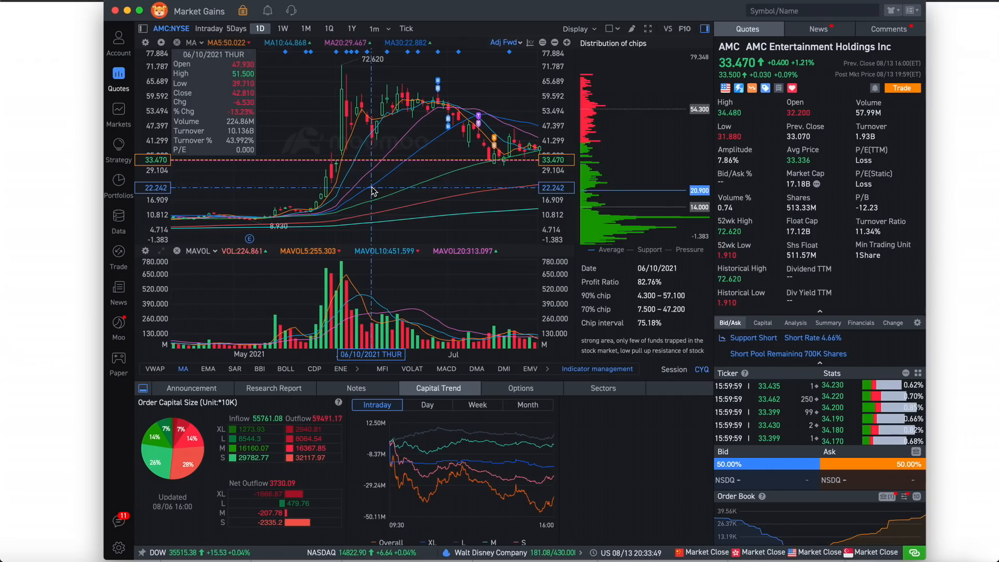
{"action": "mouse_move", "coordinate": [239, 199]}
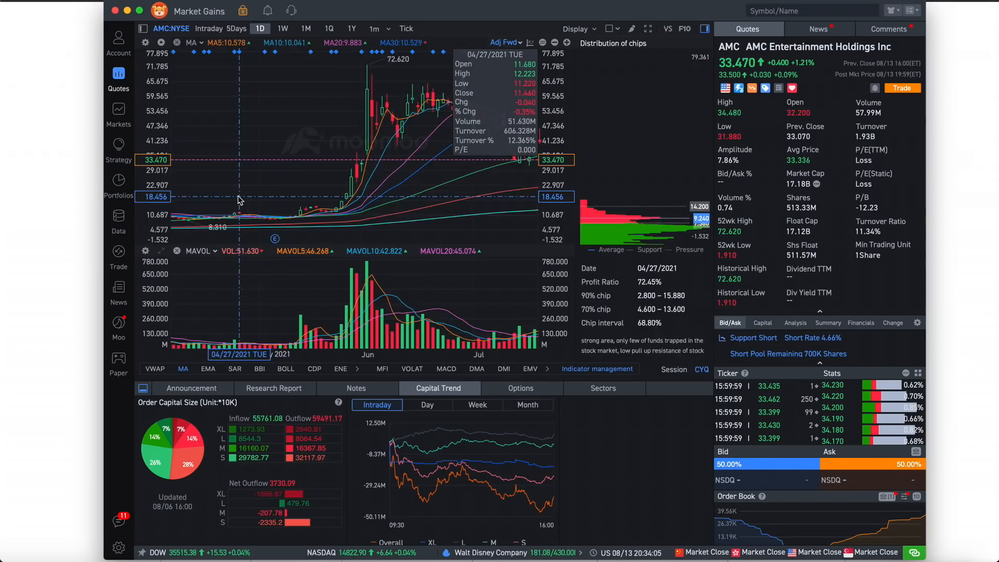
{"action": "scroll", "coordinate": [320, 196], "scroll_direction": "down", "scroll_amount": 3}
- Pan the AMC chart back to February–May 2021, then forward to the late-May price spike
{"action": "left_click_drag", "start_coordinate": [303, 201], "coordinate": [210, 199]}
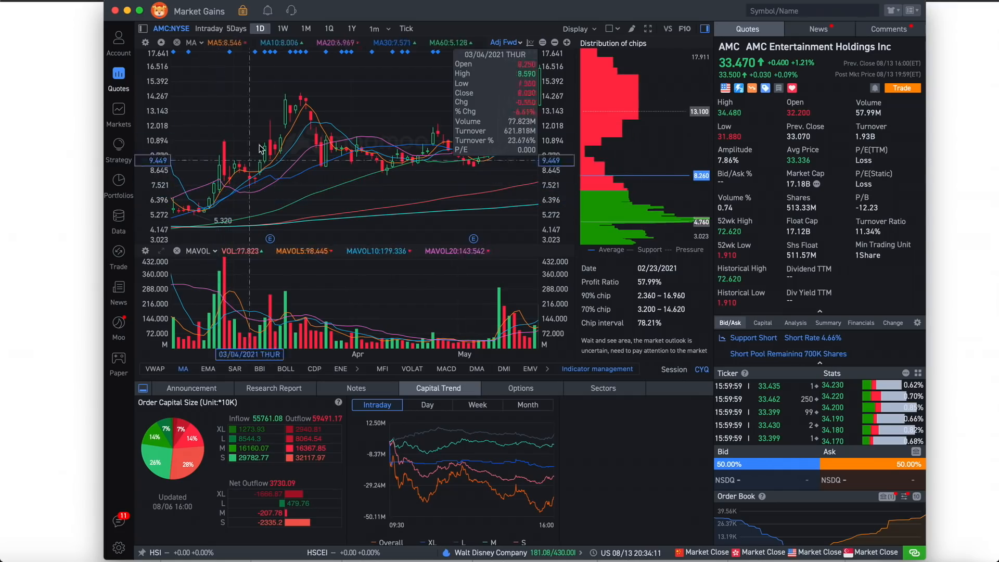
{"action": "left_click_drag", "start_coordinate": [327, 124], "coordinate": [234, 125]}
{"action": "scroll", "coordinate": [326, 124], "scroll_direction": "right", "scroll_amount": 5}
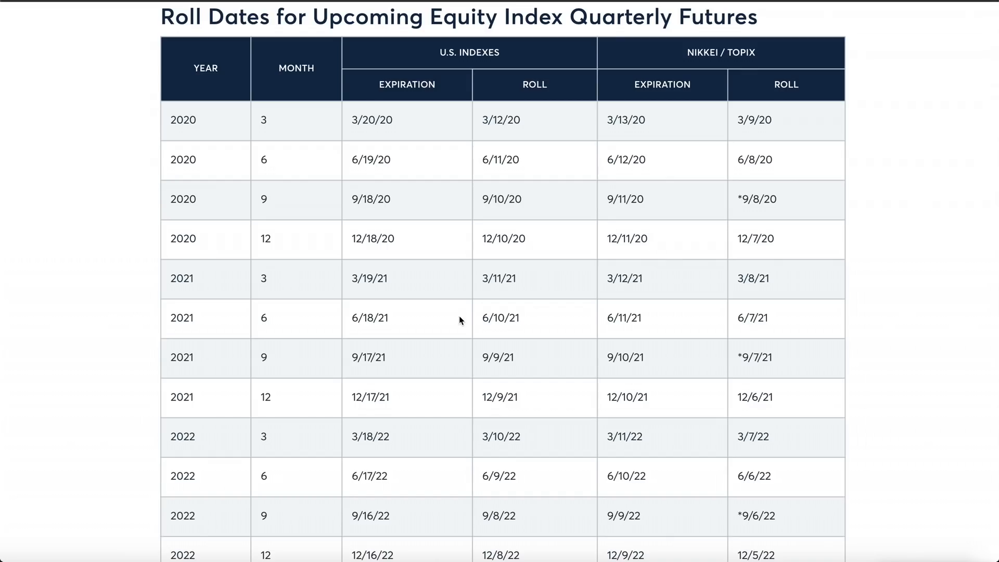
{"action": "scroll", "coordinate": [460, 319], "scroll_direction": "down", "scroll_amount": 1}
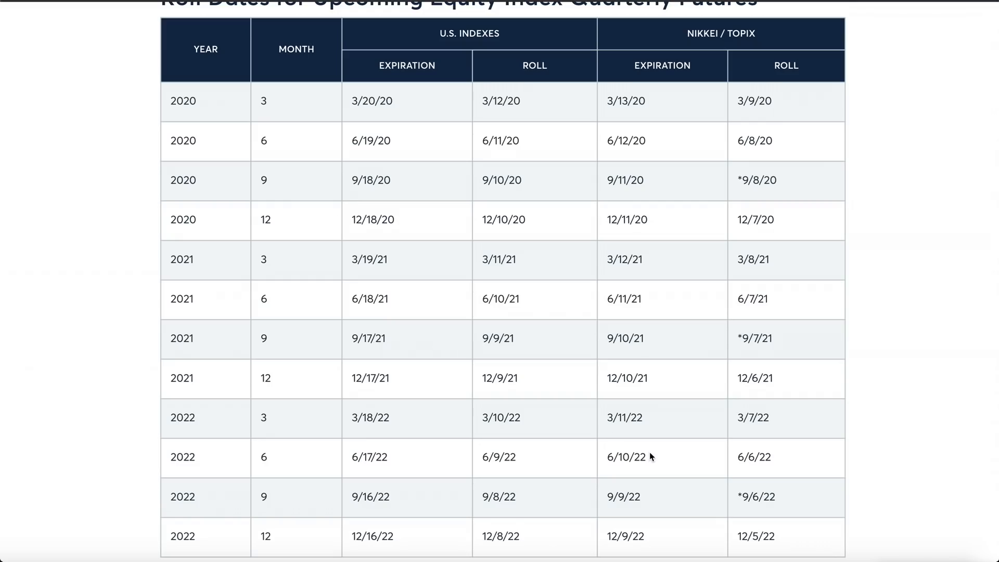
- Bring moomoo's AMC chart back up, showing late-July to mid-August 2021 bars
{"action": "left_click", "coordinate": [722, 556]}
{"action": "scroll", "coordinate": [413, 186], "scroll_direction": "up", "scroll_amount": 4}
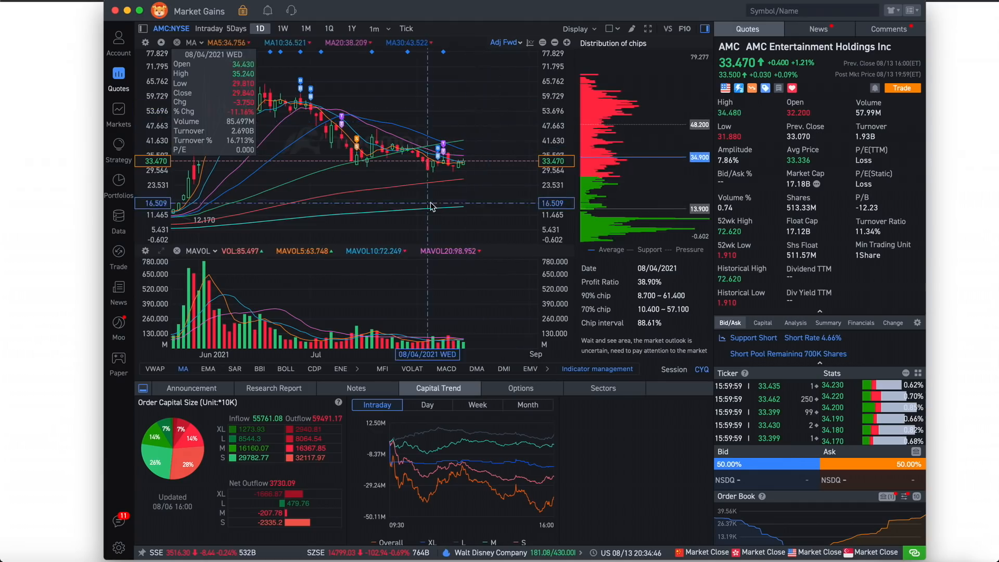
{"action": "scroll", "coordinate": [430, 207], "scroll_direction": "down", "scroll_amount": 5}
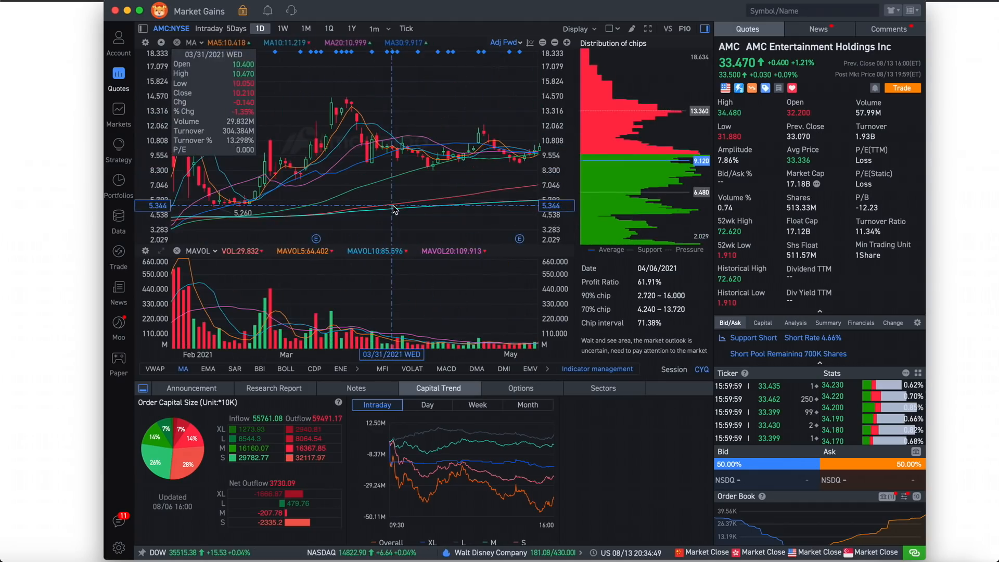
{"action": "scroll", "coordinate": [394, 210], "scroll_direction": "down", "scroll_amount": 4}
{"action": "scroll", "coordinate": [450, 187], "scroll_direction": "down", "scroll_amount": 2}
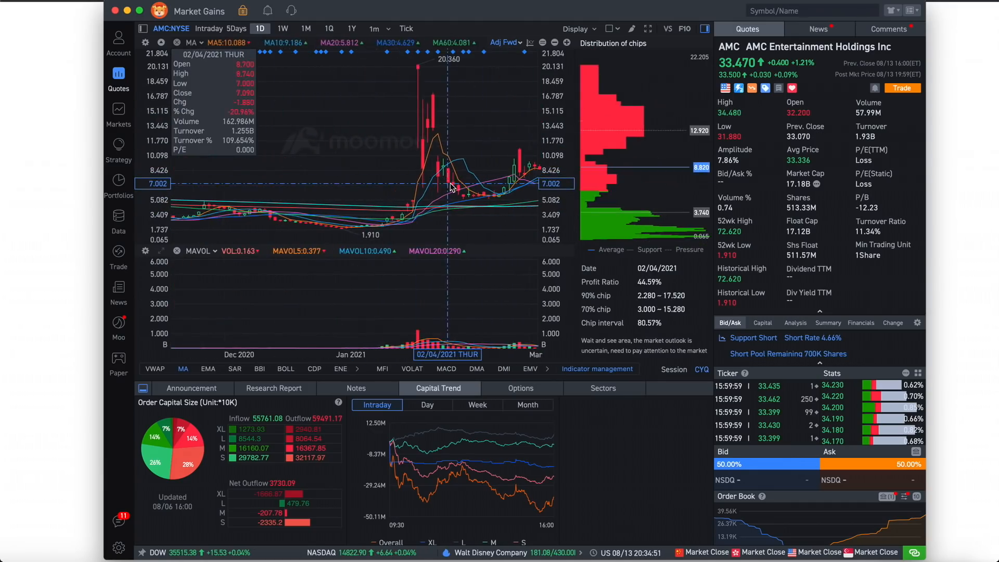
- Pan past the January spike and the June peak until the newest August 2021 candles show
{"action": "left_click_drag", "start_coordinate": [451, 188], "coordinate": [384, 182]}
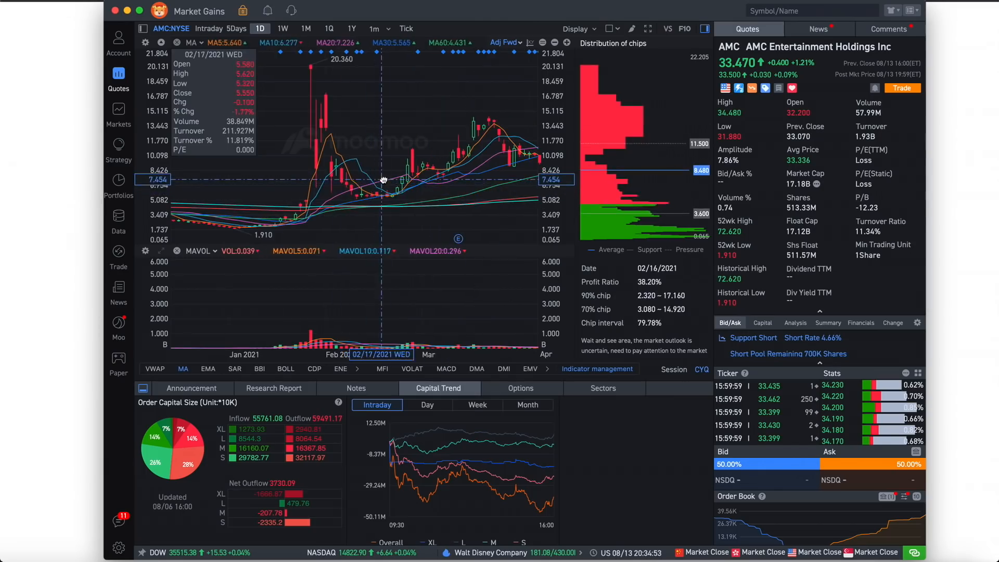
{"action": "scroll", "coordinate": [384, 181], "scroll_direction": "up", "scroll_amount": 3}
{"action": "scroll", "coordinate": [387, 191], "scroll_direction": "up", "scroll_amount": 3}
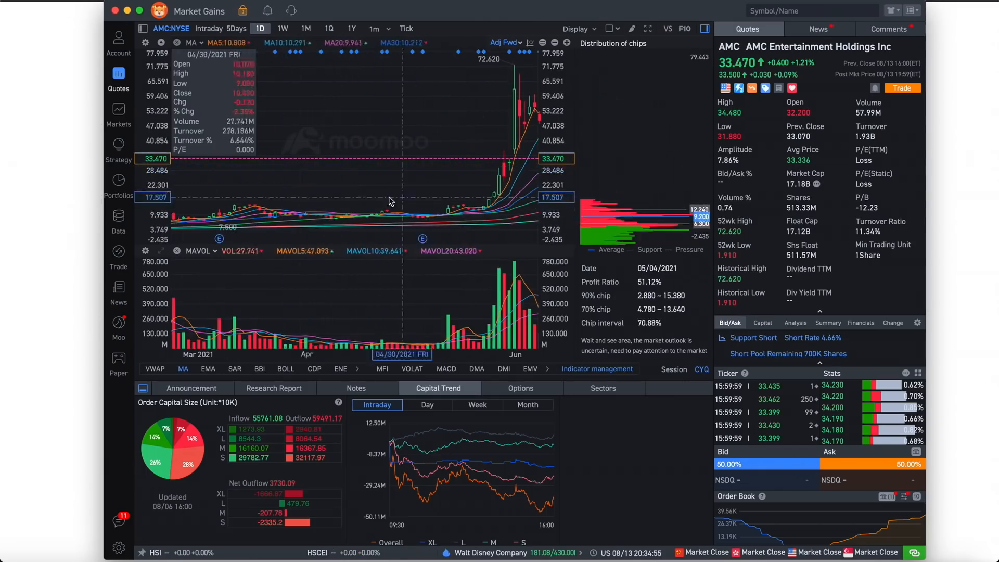
{"action": "scroll", "coordinate": [391, 201], "scroll_direction": "up", "scroll_amount": 3}
{"action": "scroll", "coordinate": [258, 205], "scroll_direction": "up", "scroll_amount": 3}
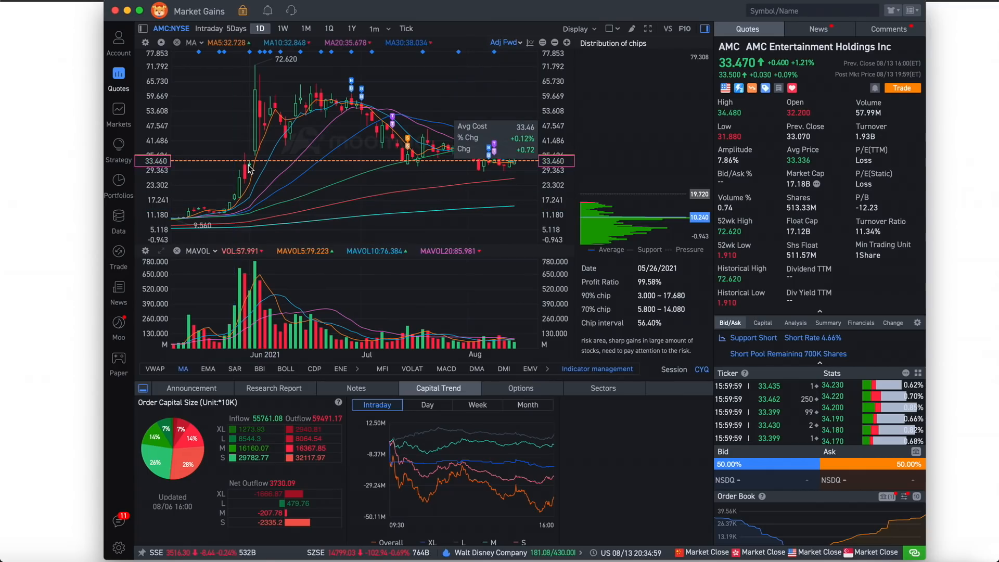
{"action": "scroll", "coordinate": [406, 184], "scroll_direction": "up", "scroll_amount": 3}
{"action": "scroll", "coordinate": [406, 184], "scroll_direction": "up", "scroll_amount": 2}
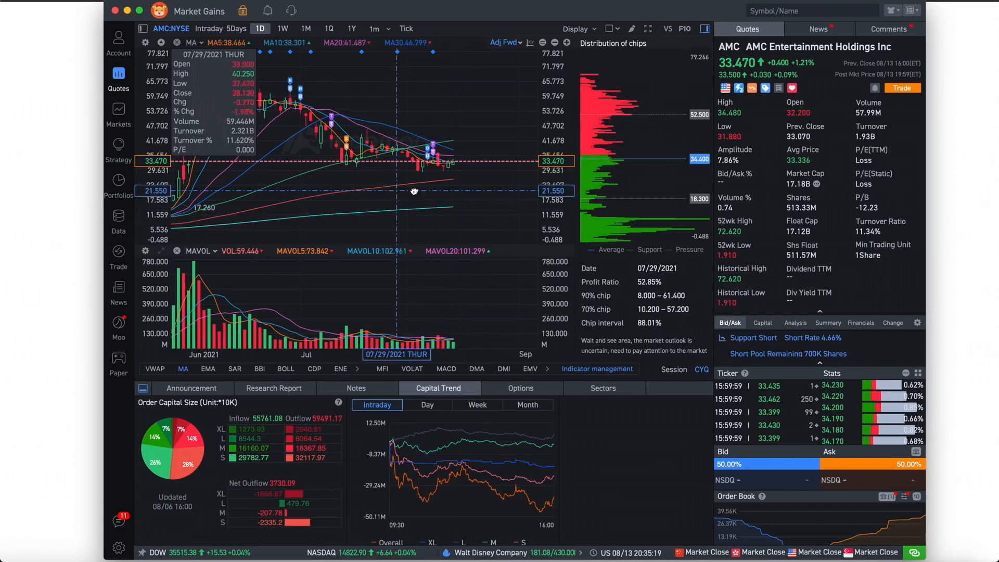
{"action": "scroll", "coordinate": [445, 203], "scroll_direction": "up", "scroll_amount": 5}
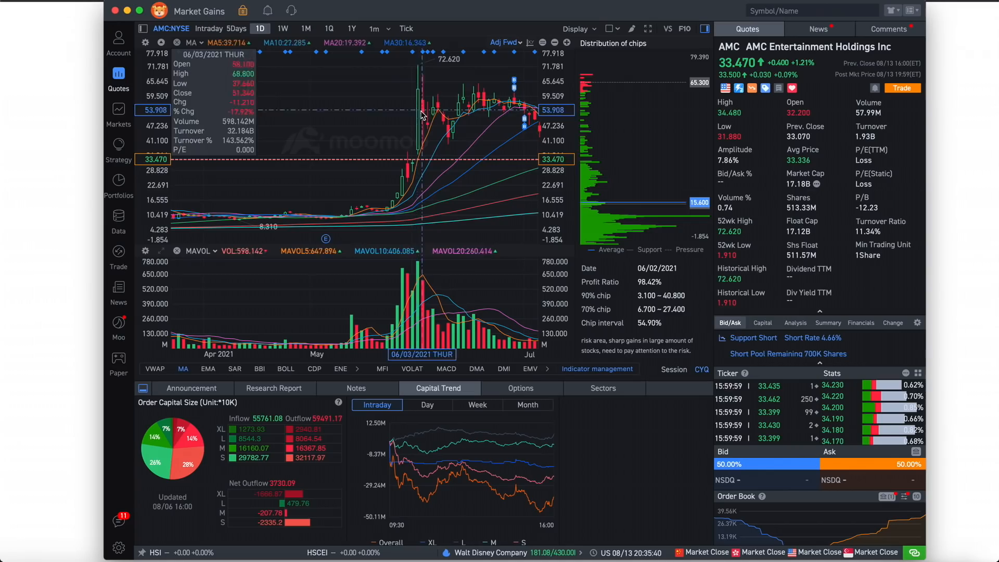
{"action": "mouse_move", "coordinate": [422, 116]}
{"action": "left_mouse_down"}
{"action": "mouse_move", "coordinate": [282, 184]}
{"action": "mouse_move", "coordinate": [438, 186]}
{"action": "left_mouse_up"}
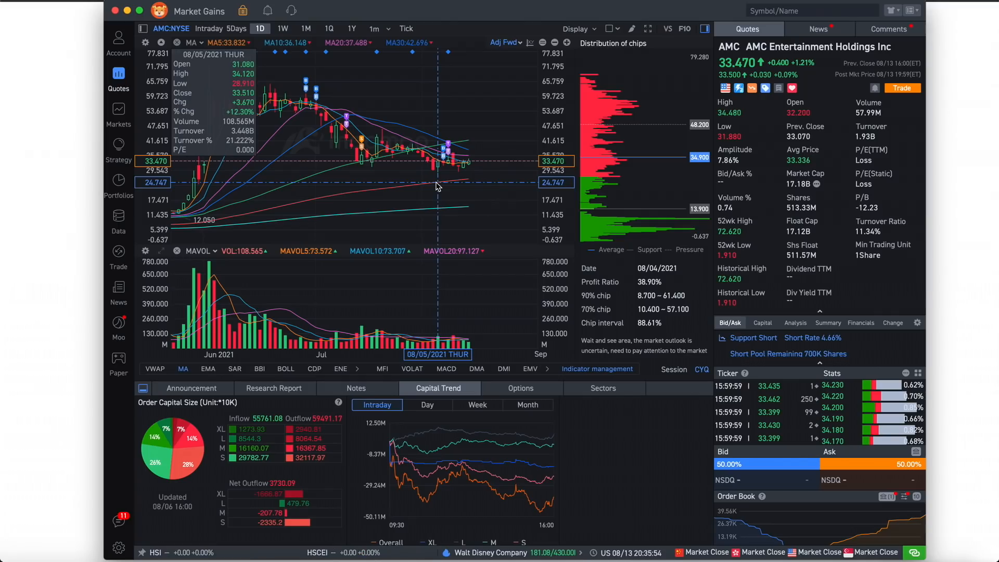
{"action": "scroll", "coordinate": [438, 186], "scroll_direction": "down", "scroll_amount": 3}
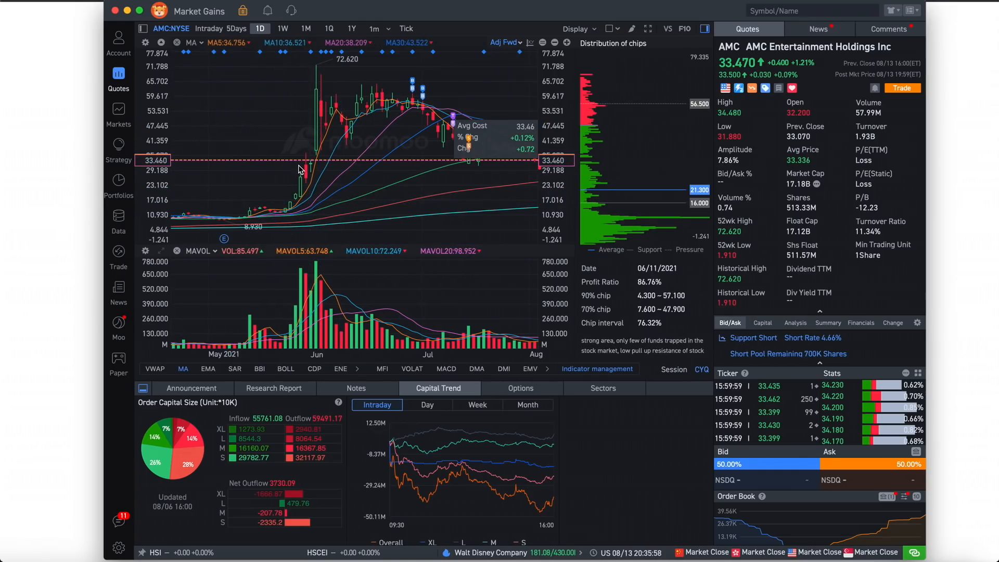
{"action": "left_click_drag", "start_coordinate": [449, 185], "coordinate": [398, 200]}
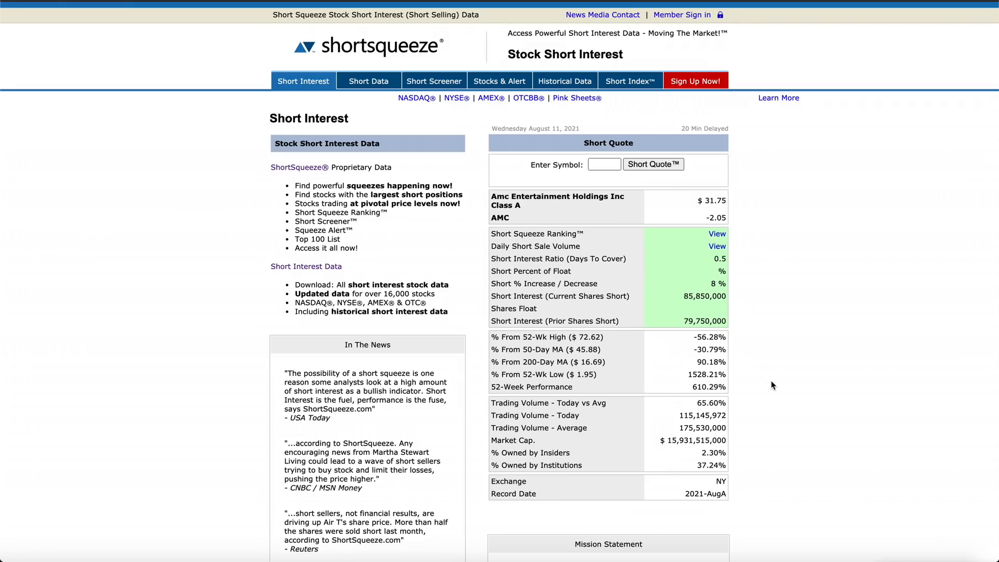
- Switch back to moomoo's AMC chart centered on mid-August 2021 candles
{"action": "left_click", "coordinate": [721, 555]}
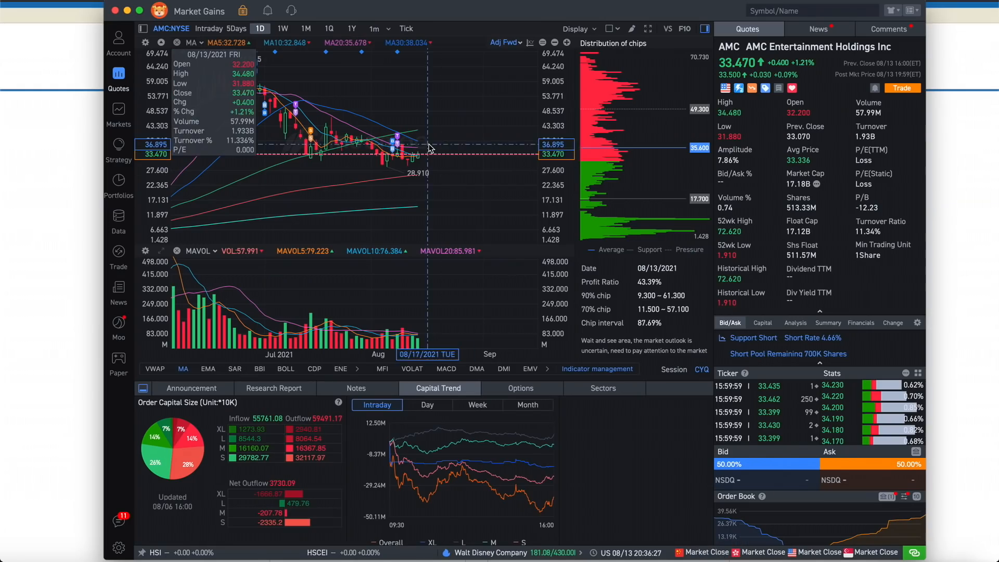
{"action": "scroll", "coordinate": [452, 172], "scroll_direction": "down", "scroll_amount": 2}
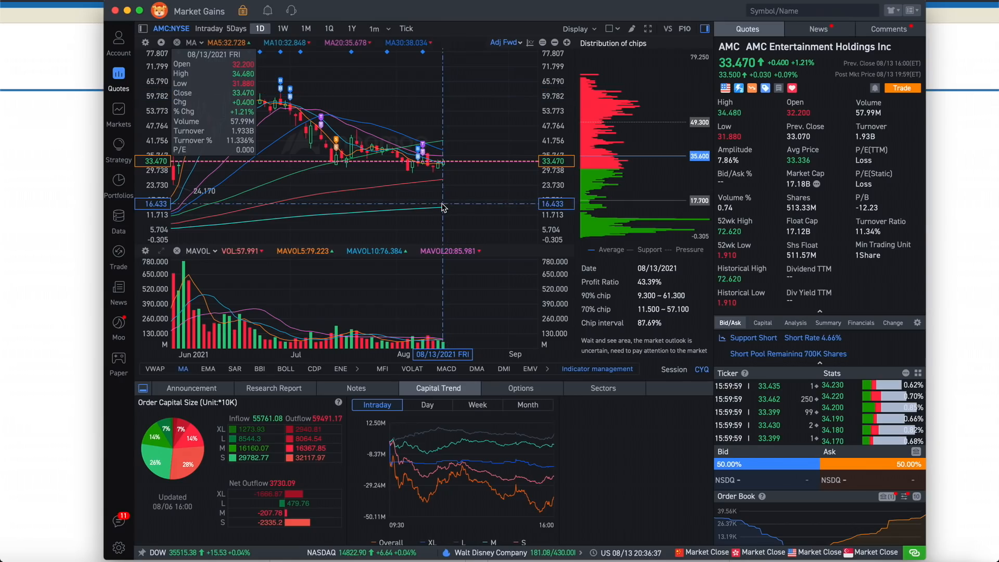
- Pan the AMC candles back toward April, then forward again to late July 2021
{"action": "mouse_move", "coordinate": [442, 206]}
{"action": "left_mouse_down"}
{"action": "mouse_move", "coordinate": [384, 177]}
{"action": "mouse_move", "coordinate": [253, 178]}
{"action": "mouse_move", "coordinate": [383, 198]}
{"action": "left_mouse_up"}
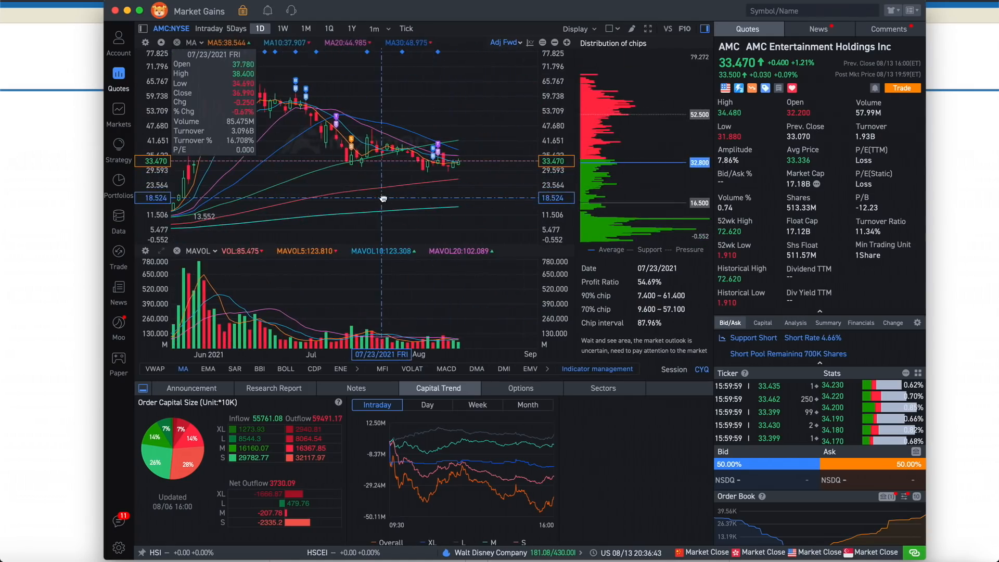
{"action": "left_click_drag", "start_coordinate": [383, 198], "coordinate": [411, 203]}
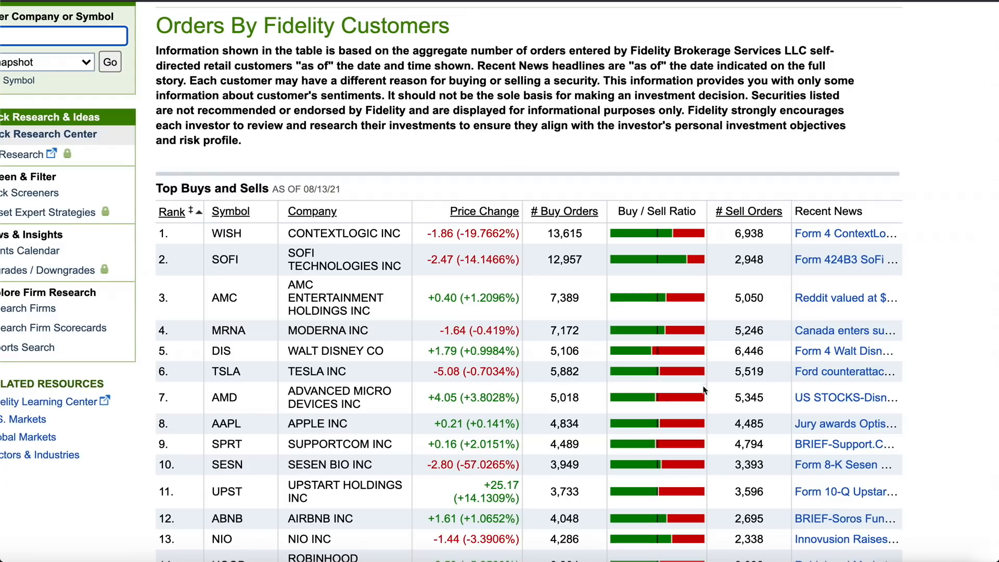
- Bring the moomoo AMC chart back in front, with chip distribution read at 08/13/2021
{"action": "left_click", "coordinate": [723, 550]}
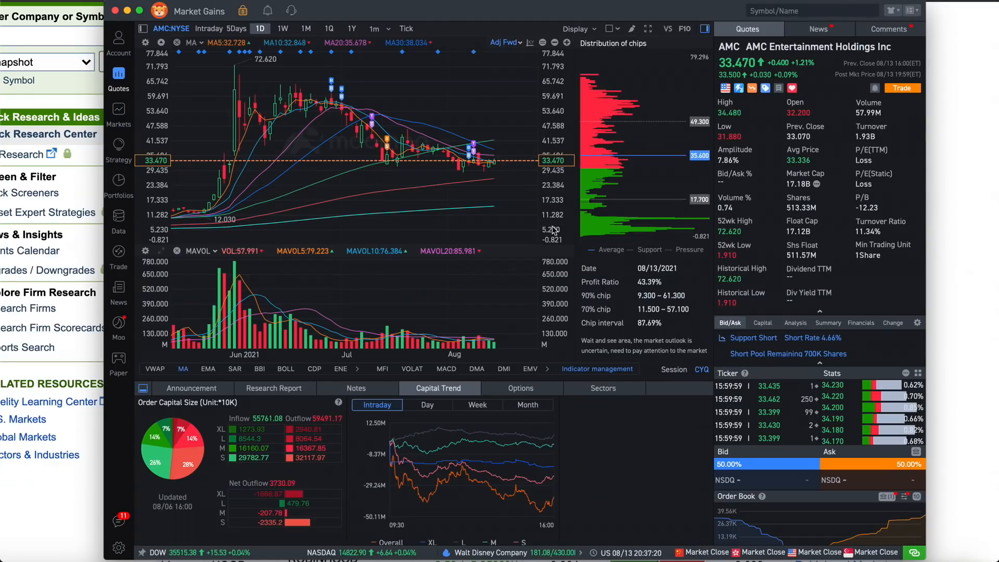
- View AMC's 08/13 intraday line, return to 1D candles, and load an earlier July day's chip distribution
{"action": "left_click_drag", "start_coordinate": [478, 188], "coordinate": [428, 191]}
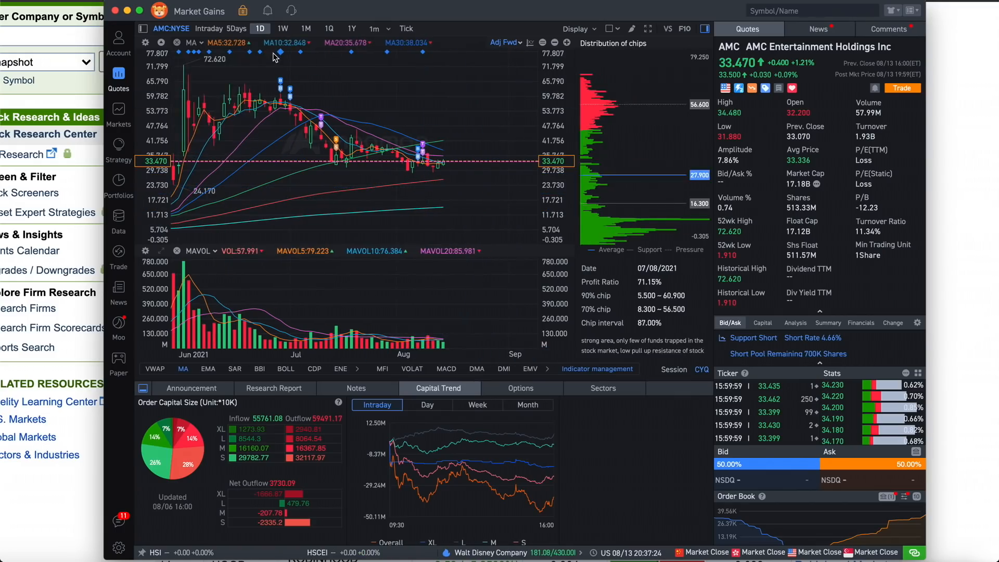
{"action": "left_click", "coordinate": [209, 28]}
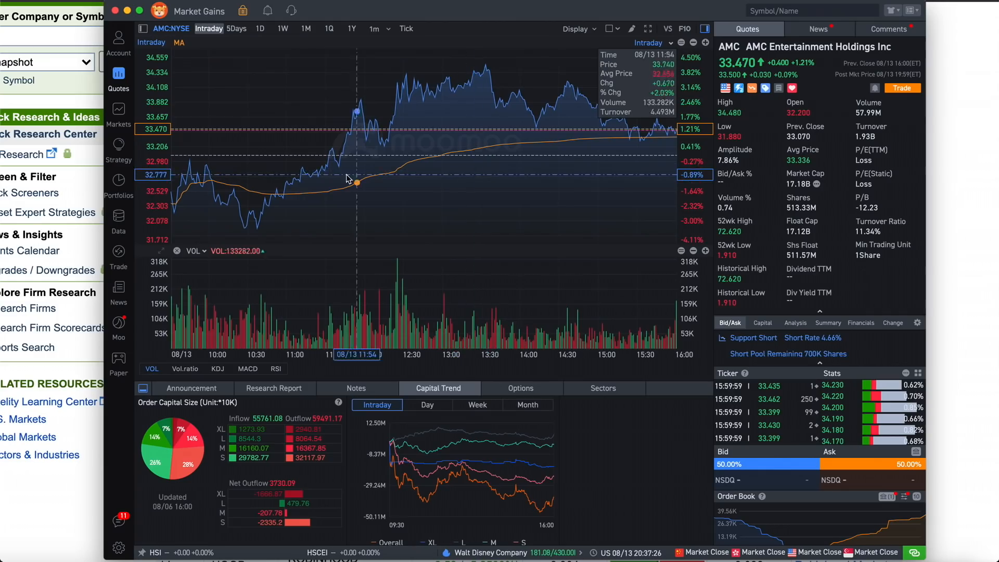
{"action": "left_click", "coordinate": [261, 29]}
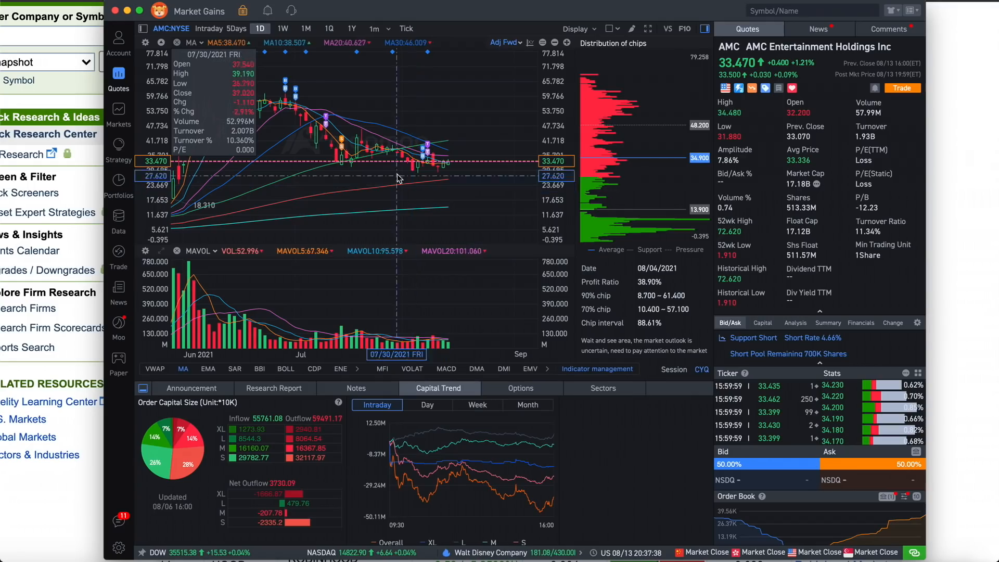
{"action": "left_click", "coordinate": [337, 157]}
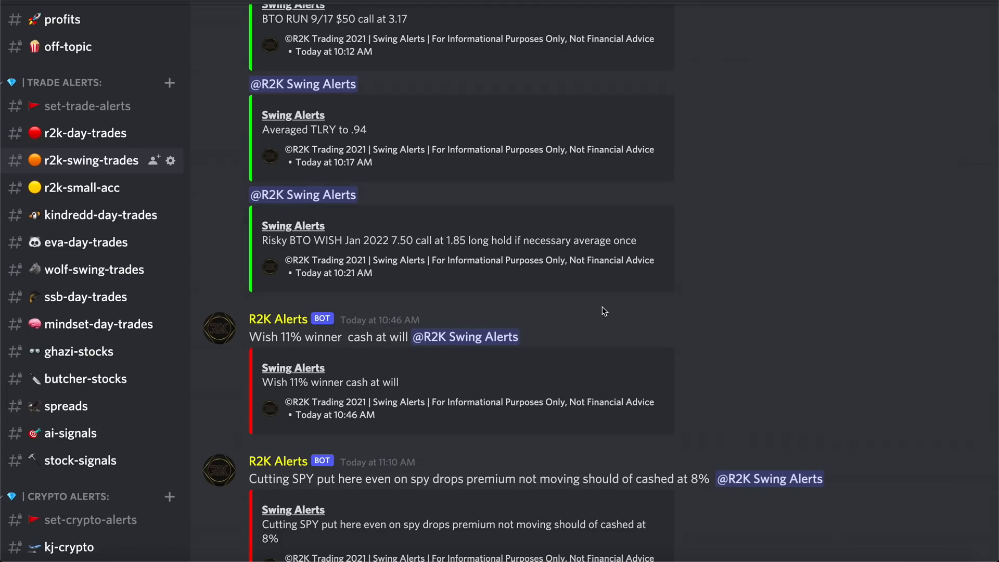
{"action": "scroll", "coordinate": [602, 307], "scroll_direction": "up", "scroll_amount": 5}
{"action": "scroll", "coordinate": [602, 307], "scroll_direction": "up", "scroll_amount": 5}
{"action": "scroll", "coordinate": [602, 306], "scroll_direction": "up", "scroll_amount": 5}
{"action": "scroll", "coordinate": [602, 307], "scroll_direction": "up", "scroll_amount": 5}
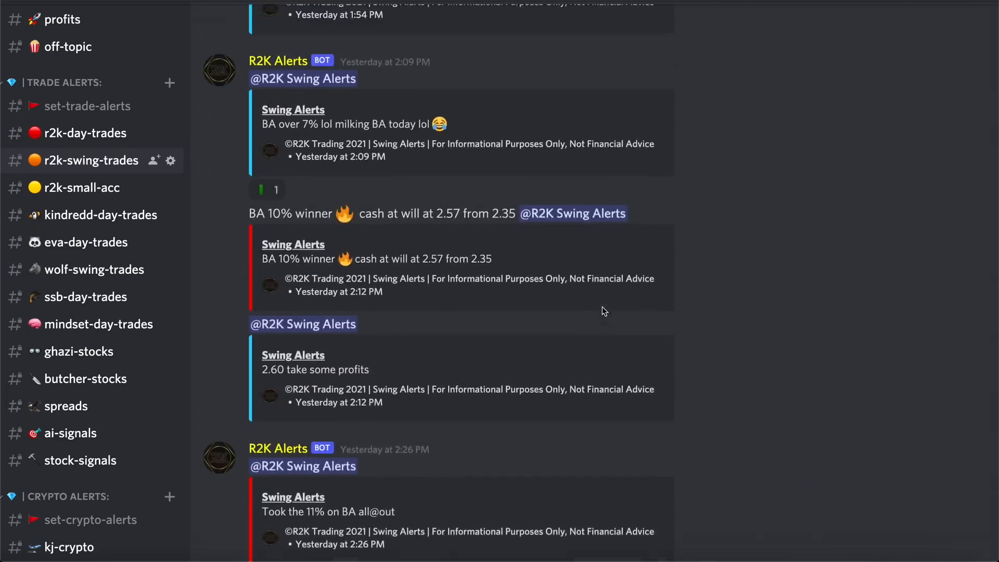
{"action": "scroll", "coordinate": [601, 307], "scroll_direction": "up", "scroll_amount": 2}
{"action": "scroll", "coordinate": [602, 307], "scroll_direction": "up", "scroll_amount": 5}
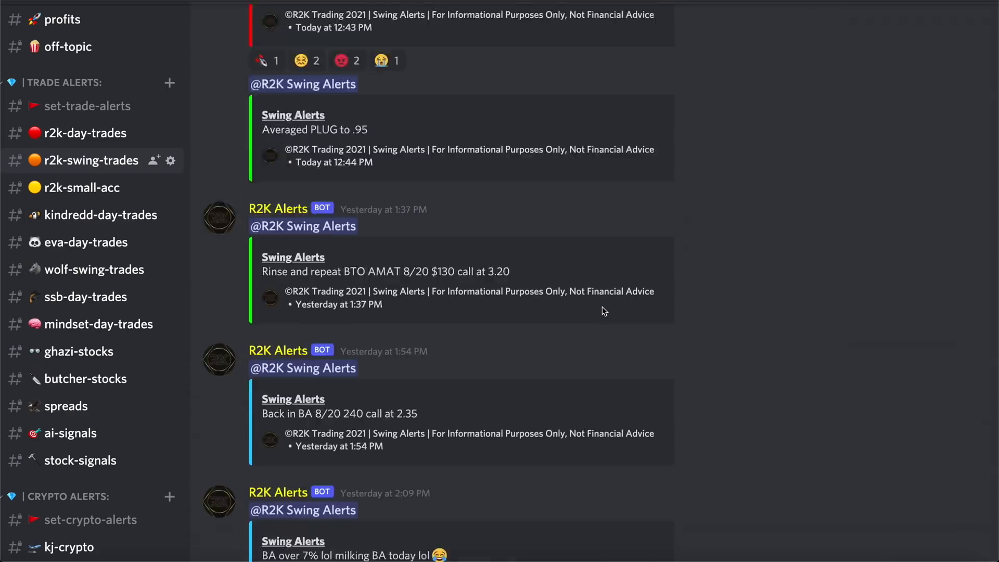
{"action": "scroll", "coordinate": [601, 310], "scroll_direction": "down", "scroll_amount": 5}
{"action": "scroll", "coordinate": [602, 311], "scroll_direction": "up", "scroll_amount": 3}
{"action": "scroll", "coordinate": [602, 311], "scroll_direction": "up", "scroll_amount": 3}
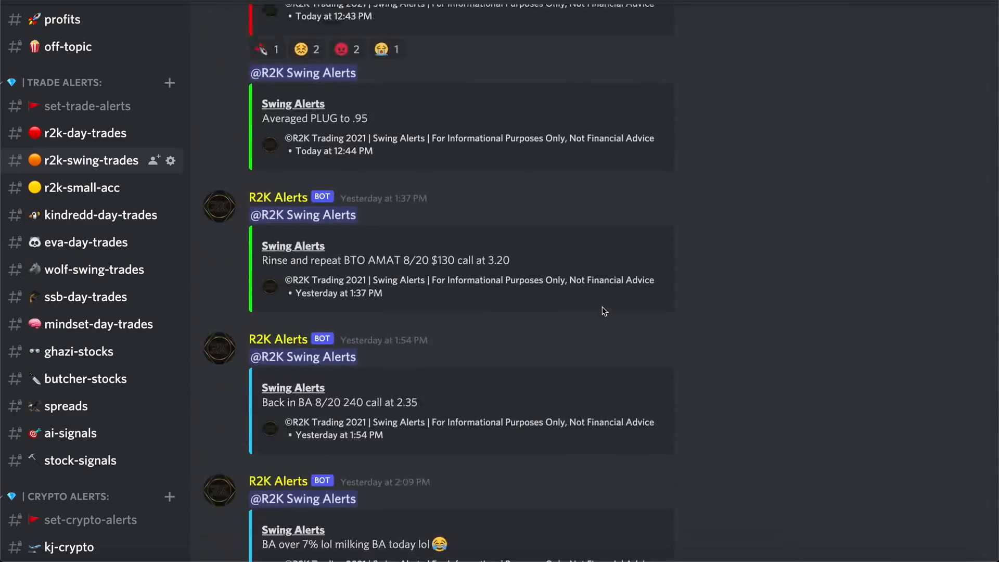
{"action": "scroll", "coordinate": [601, 310], "scroll_direction": "down", "scroll_amount": 5}
{"action": "scroll", "coordinate": [602, 312], "scroll_direction": "down", "scroll_amount": 3}
{"action": "scroll", "coordinate": [602, 311], "scroll_direction": "up", "scroll_amount": 3}
{"action": "scroll", "coordinate": [602, 310], "scroll_direction": "up", "scroll_amount": 5}
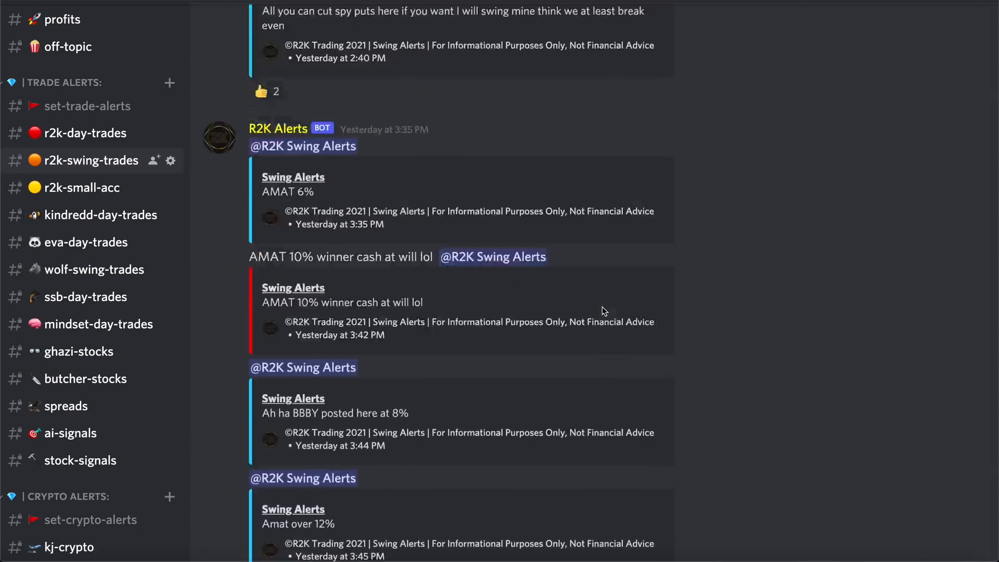
{"action": "scroll", "coordinate": [602, 307], "scroll_direction": "up", "scroll_amount": 5}
{"action": "scroll", "coordinate": [602, 307], "scroll_direction": "up", "scroll_amount": 2}
{"action": "scroll", "coordinate": [90, 244], "scroll_direction": "up", "scroll_amount": 3}
{"action": "scroll", "coordinate": [90, 245], "scroll_direction": "down", "scroll_amount": 5}
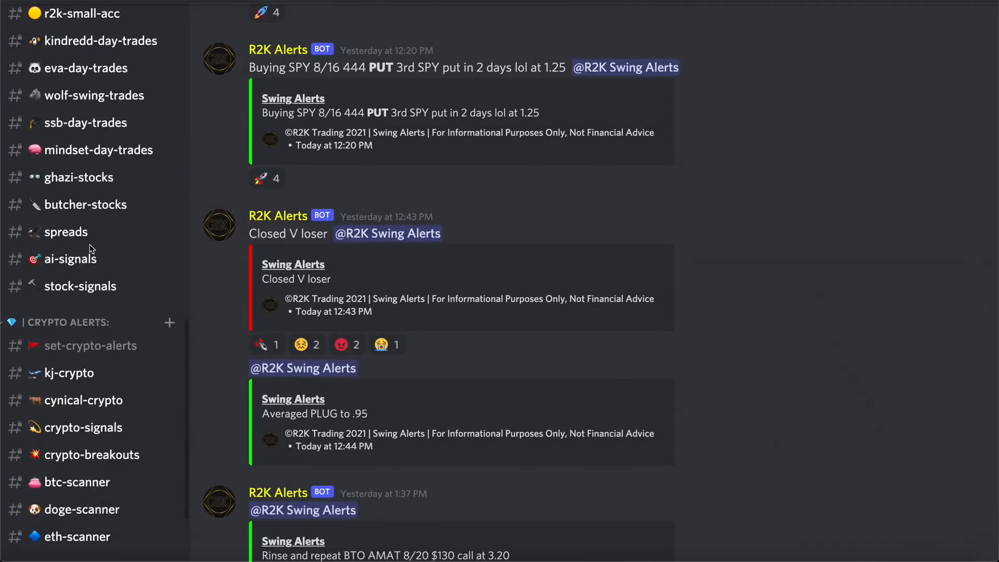
{"action": "scroll", "coordinate": [90, 245], "scroll_direction": "up", "scroll_amount": 3}
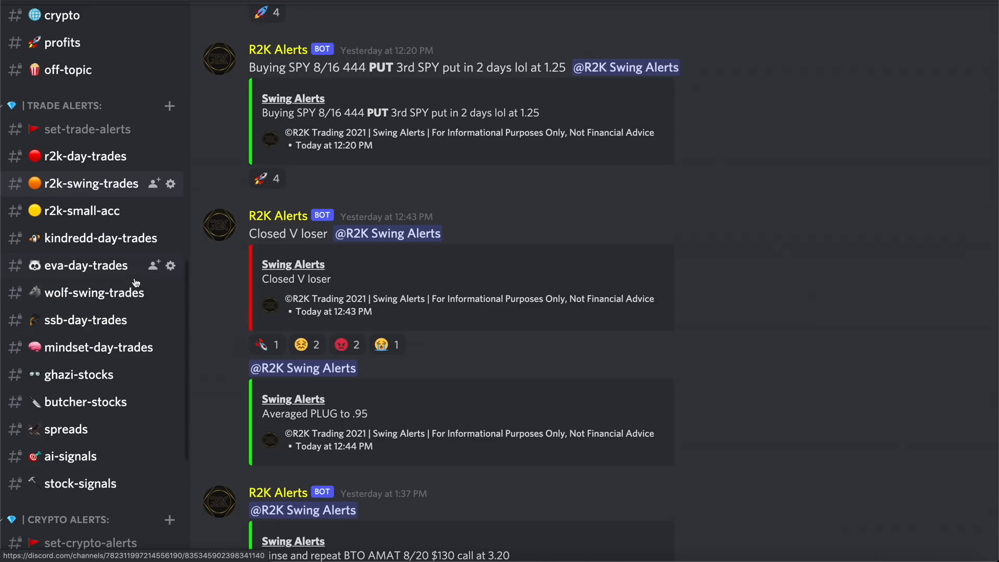
{"action": "mouse_move", "coordinate": [374, 295]}
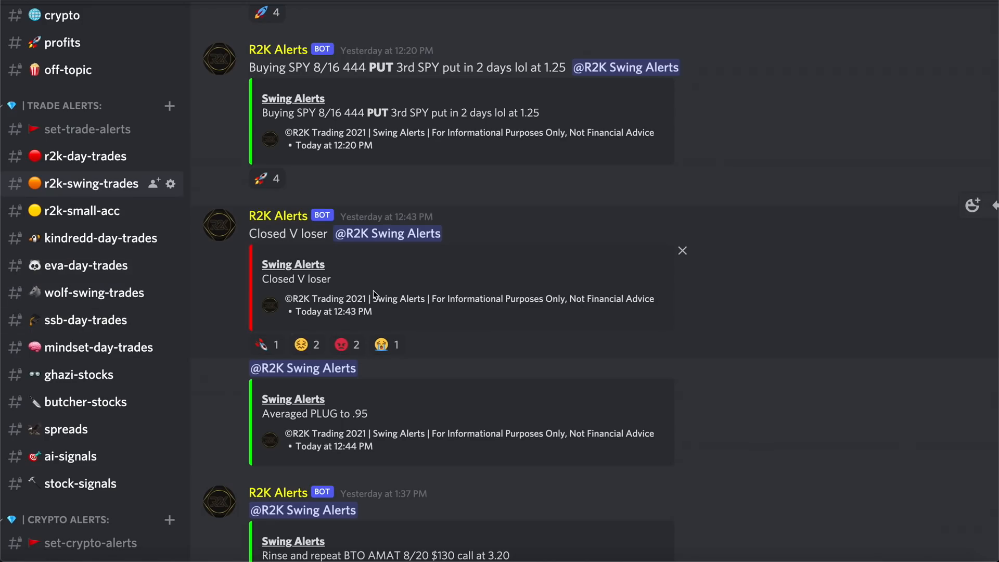
{"action": "scroll", "coordinate": [373, 293], "scroll_direction": "down", "scroll_amount": 5}
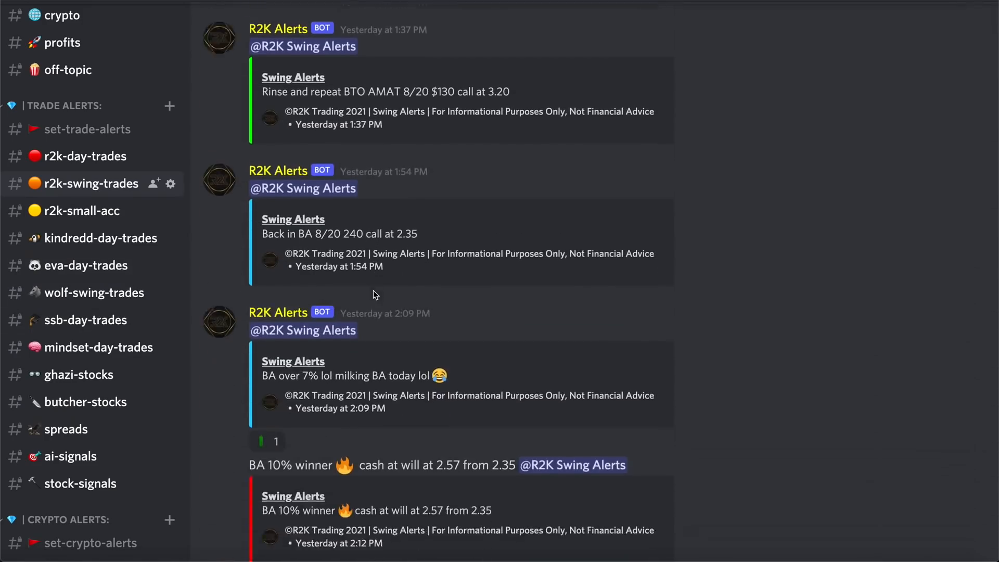
{"action": "scroll", "coordinate": [374, 293], "scroll_direction": "up", "scroll_amount": 10}
{"action": "scroll", "coordinate": [373, 292], "scroll_direction": "up", "scroll_amount": 1}
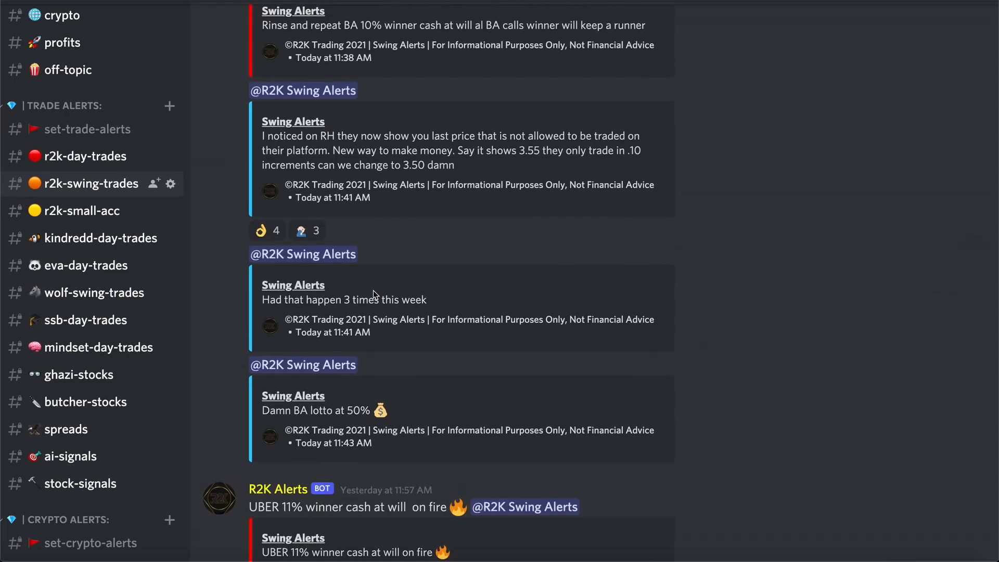
{"action": "scroll", "coordinate": [373, 293], "scroll_direction": "up", "scroll_amount": 4}
{"action": "scroll", "coordinate": [373, 293], "scroll_direction": "up", "scroll_amount": 4}
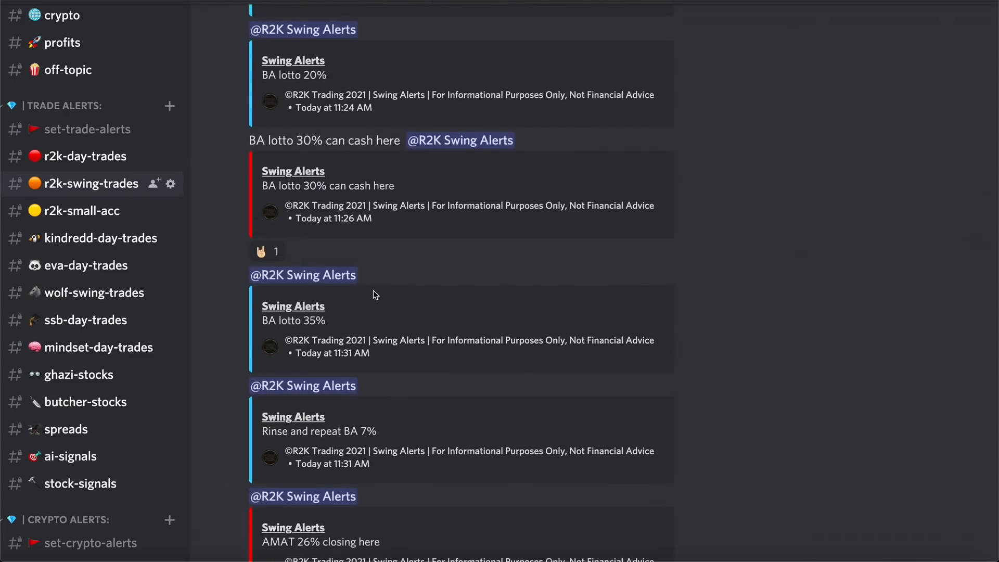
{"action": "scroll", "coordinate": [373, 293], "scroll_direction": "up", "scroll_amount": 3}
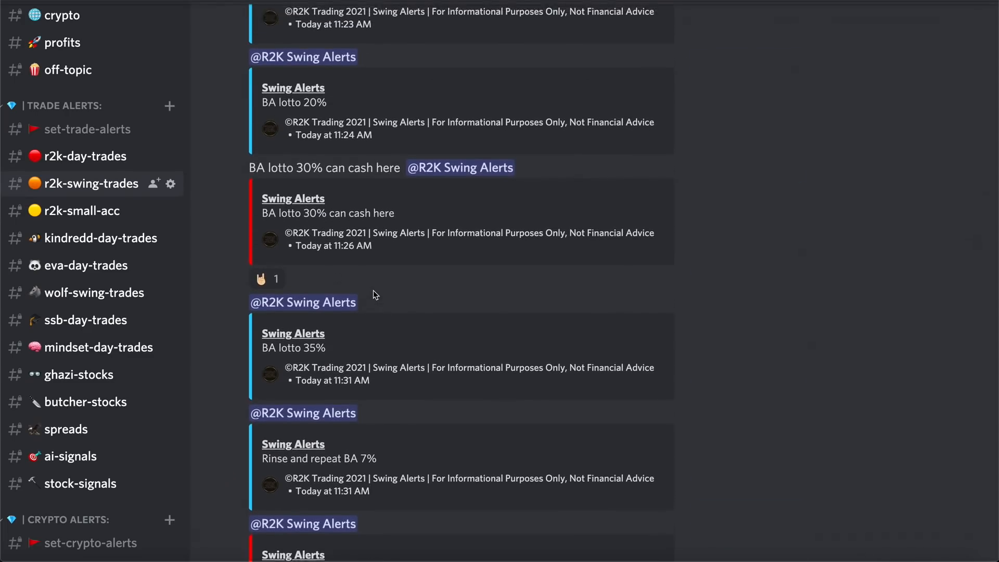
{"action": "scroll", "coordinate": [373, 295], "scroll_direction": "up", "scroll_amount": 3}
{"action": "scroll", "coordinate": [373, 294], "scroll_direction": "up", "scroll_amount": 4}
{"action": "scroll", "coordinate": [373, 294], "scroll_direction": "up", "scroll_amount": 3}
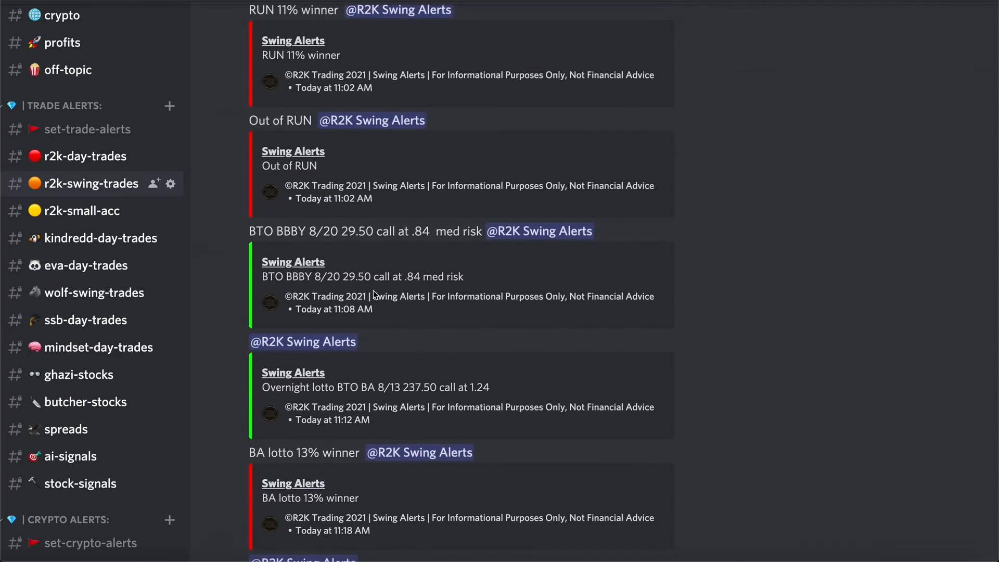
{"action": "scroll", "coordinate": [373, 294], "scroll_direction": "down", "scroll_amount": 6}
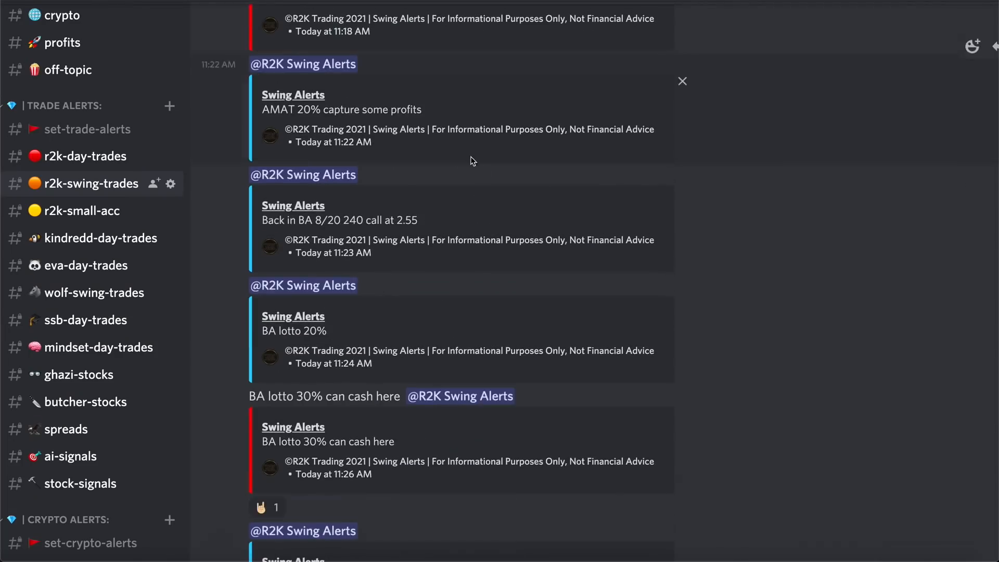